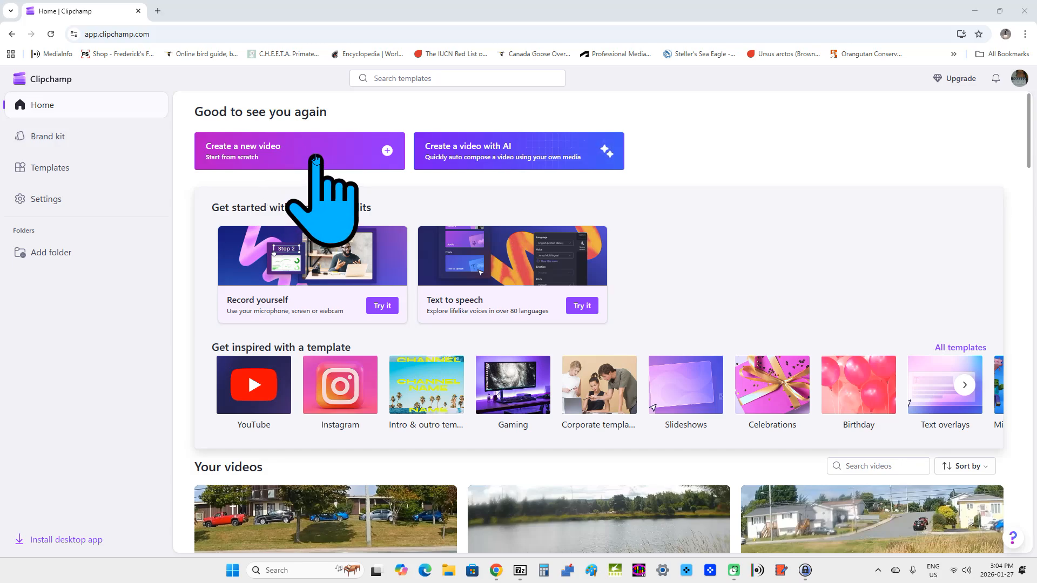
# - Create a new video project from scratch and title it "soft wipe up transition"
pyautogui.click(316, 158)
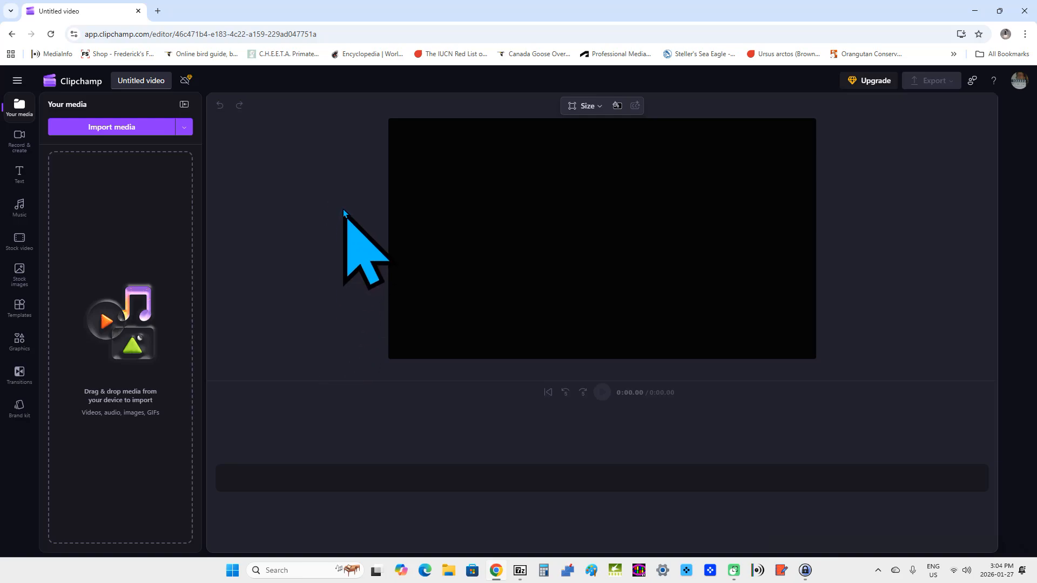
pyautogui.click(116, 81)
pyautogui.press('BackSpace')
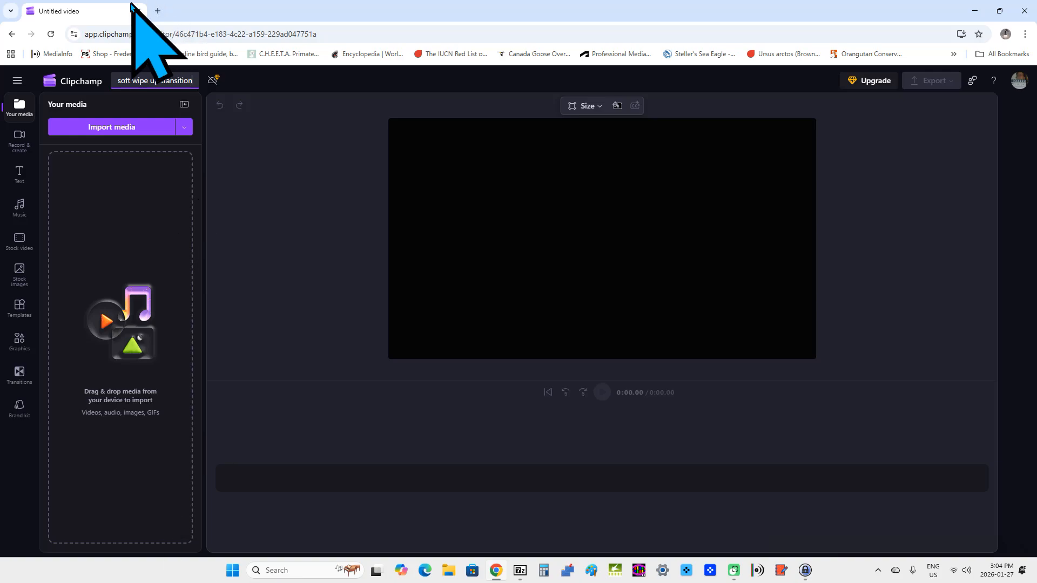
pyautogui.click(127, 81)
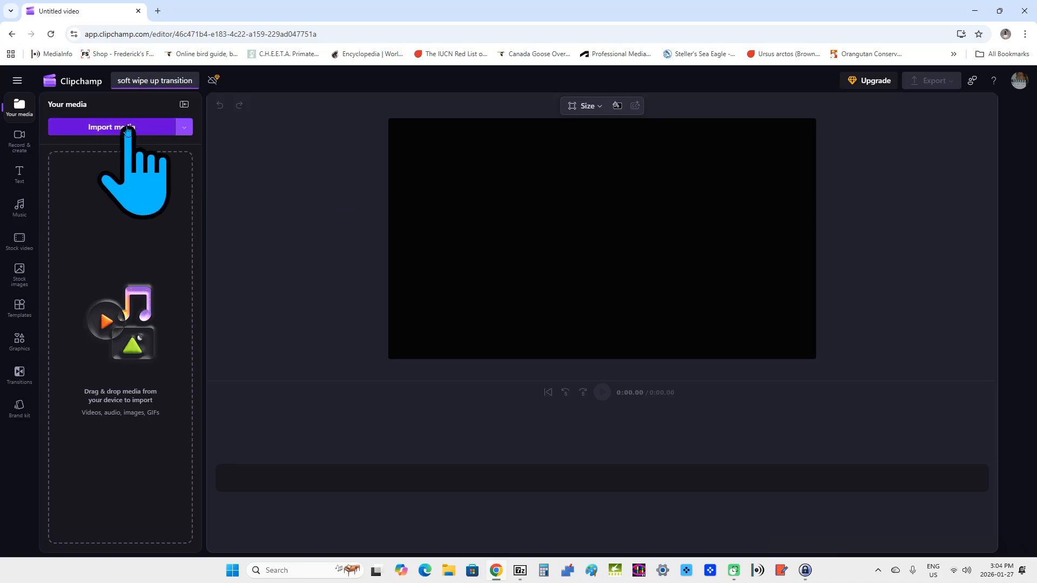
pyautogui.click(109, 133)
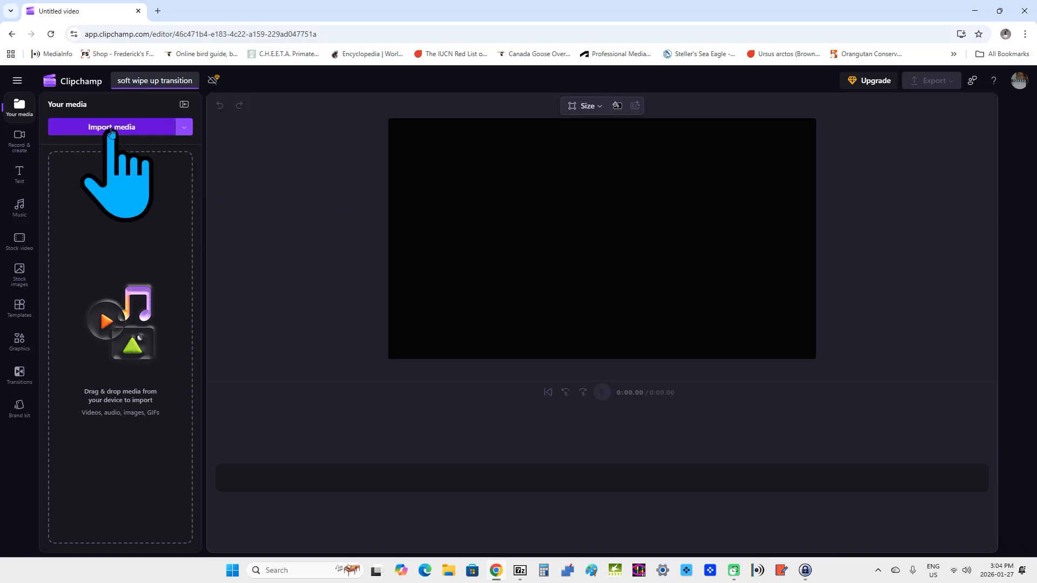
# - Set the project's aspect ratio to Wide 16:9
pyautogui.click(588, 108)
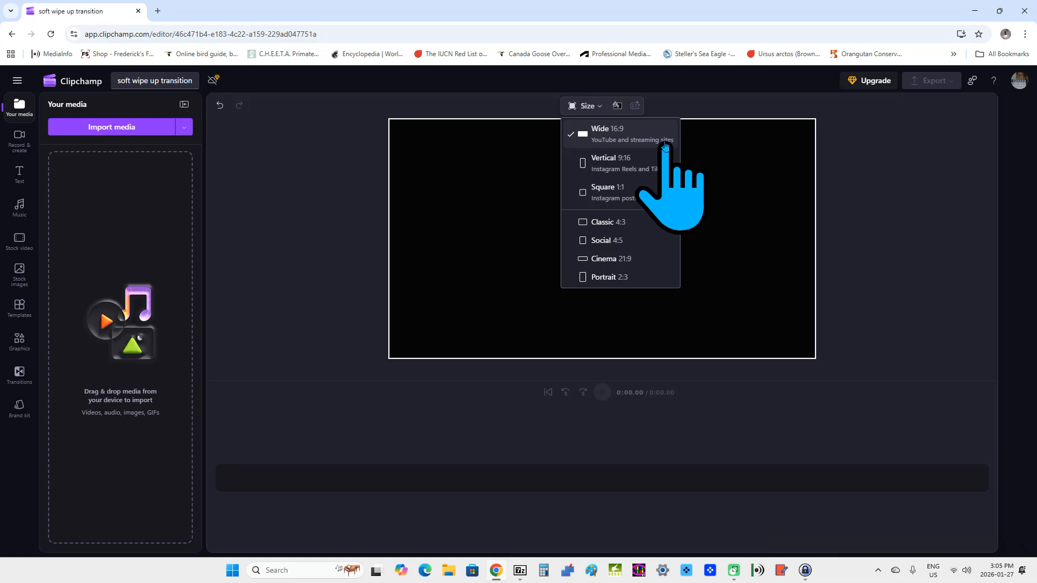
pyautogui.click(605, 135)
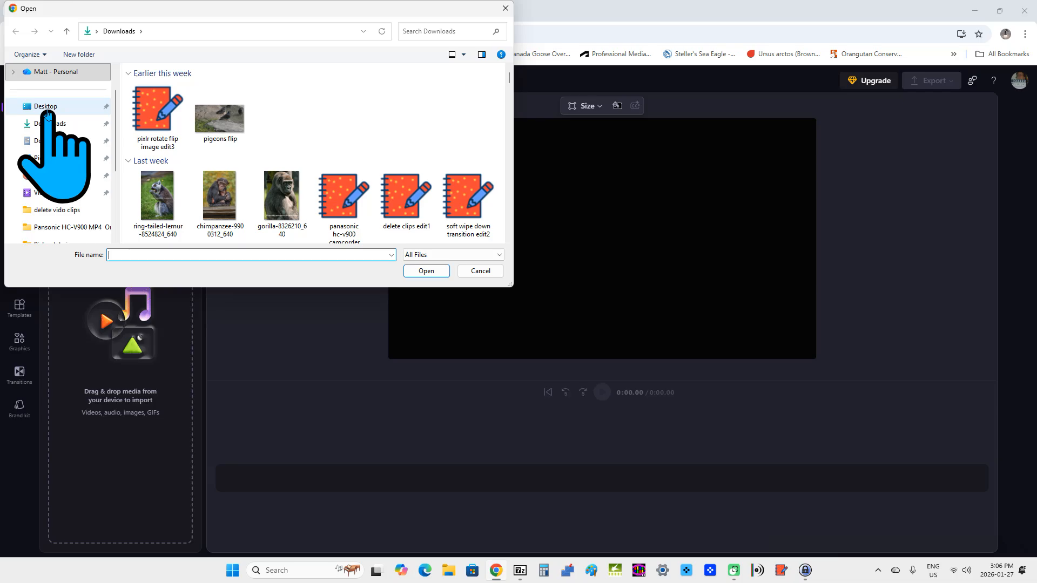
# - Import clips 20250831_113101_02 (1) and 20250831_113821_02 (1) from the Desktop folder sample clips > clipchamp > soft wipe up transition
pyautogui.click(47, 111)
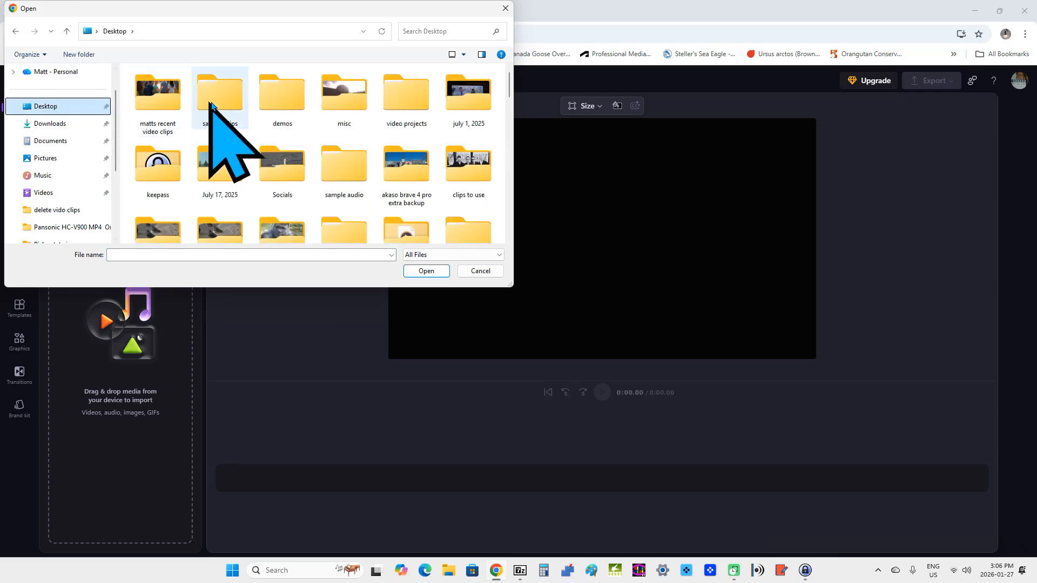
pyautogui.doubleClick(211, 104)
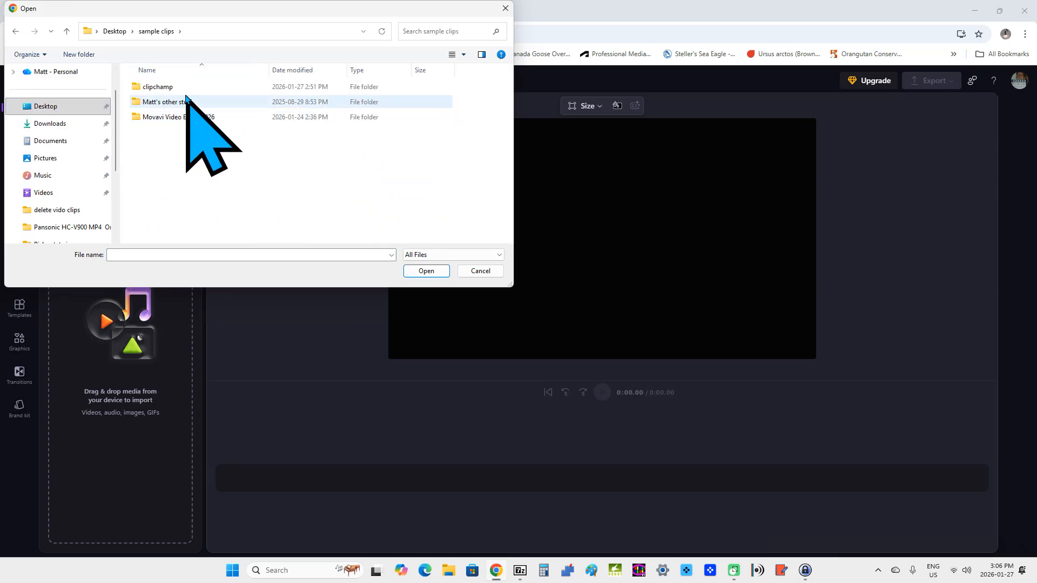
pyautogui.doubleClick(178, 88)
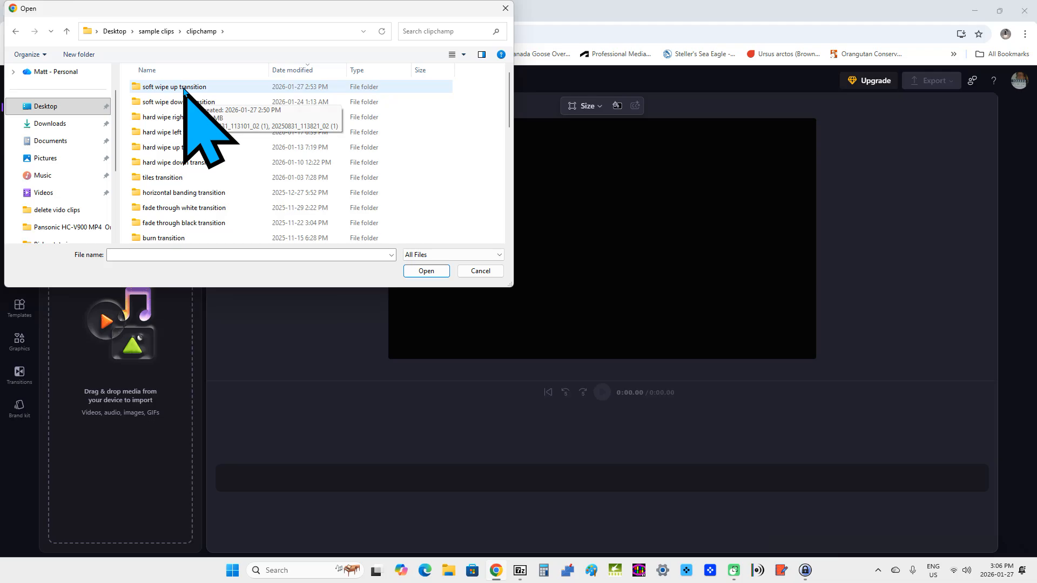
pyautogui.doubleClick(184, 89)
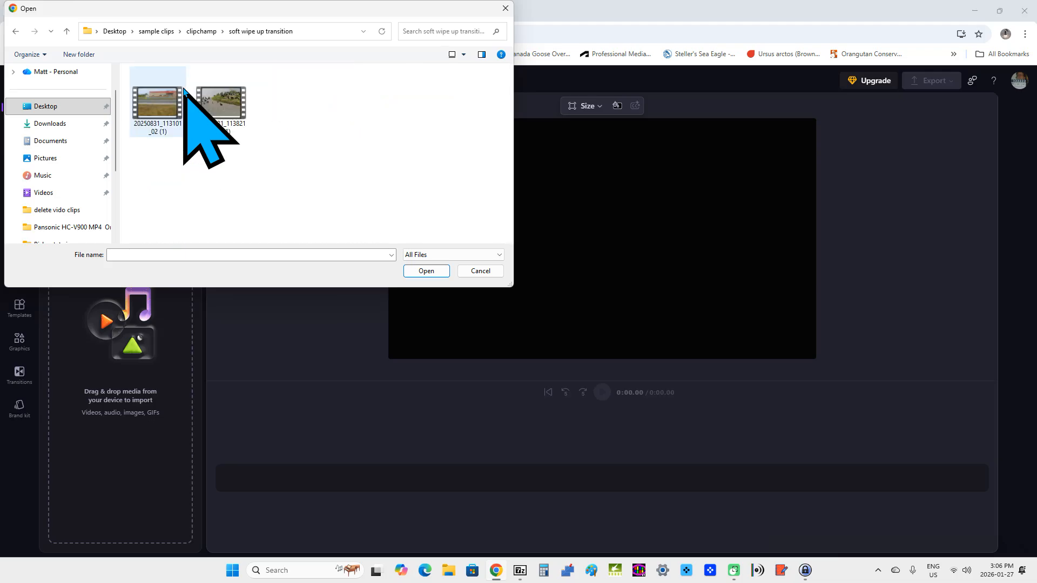
pyautogui.click(159, 114)
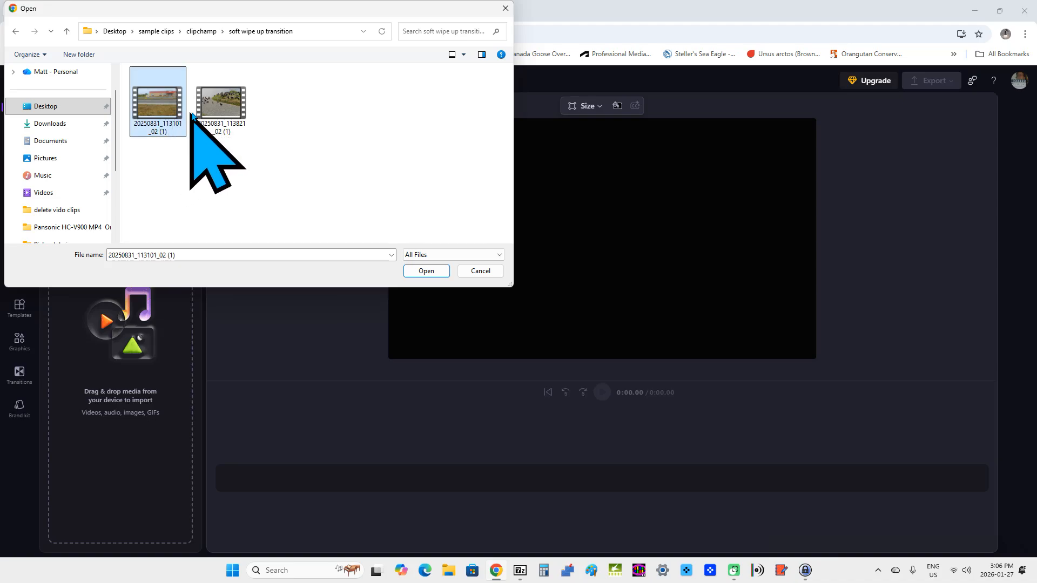
pyautogui.keyDown('ctrl'); pyautogui.click(221, 106); pyautogui.keyUp('ctrl')
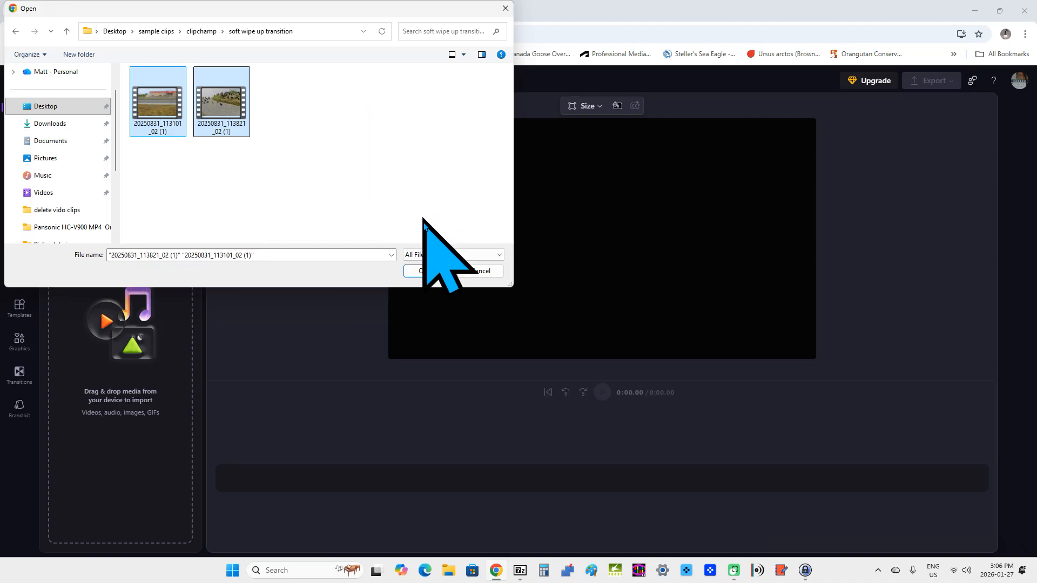
pyautogui.click(426, 271)
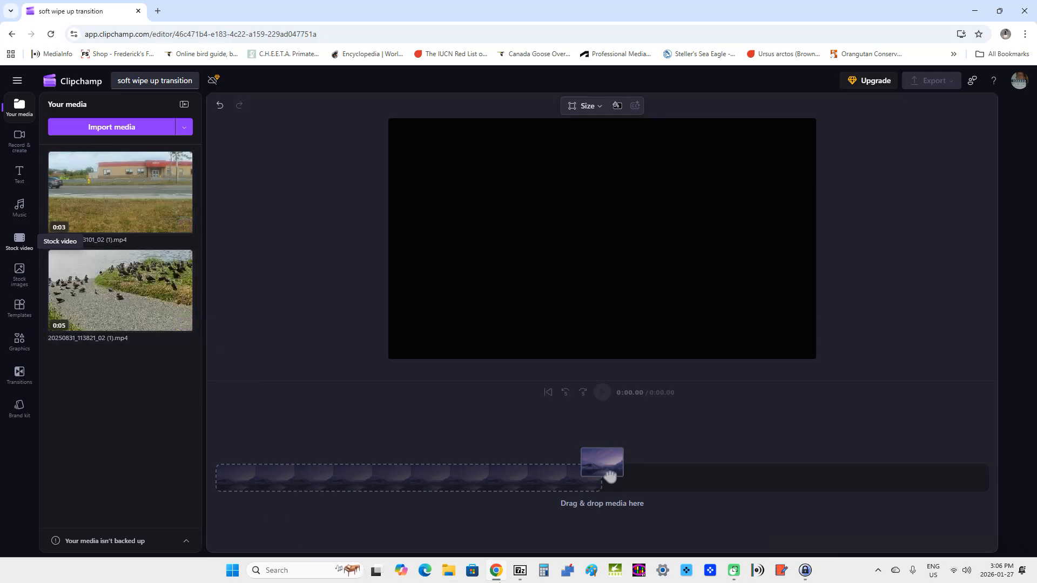
# - Add clip 20250831_113101_02 (1).mp4 to the timeline, followed by 20250831_113821_02 (1).mp4
pyautogui.moveTo(495, 570)
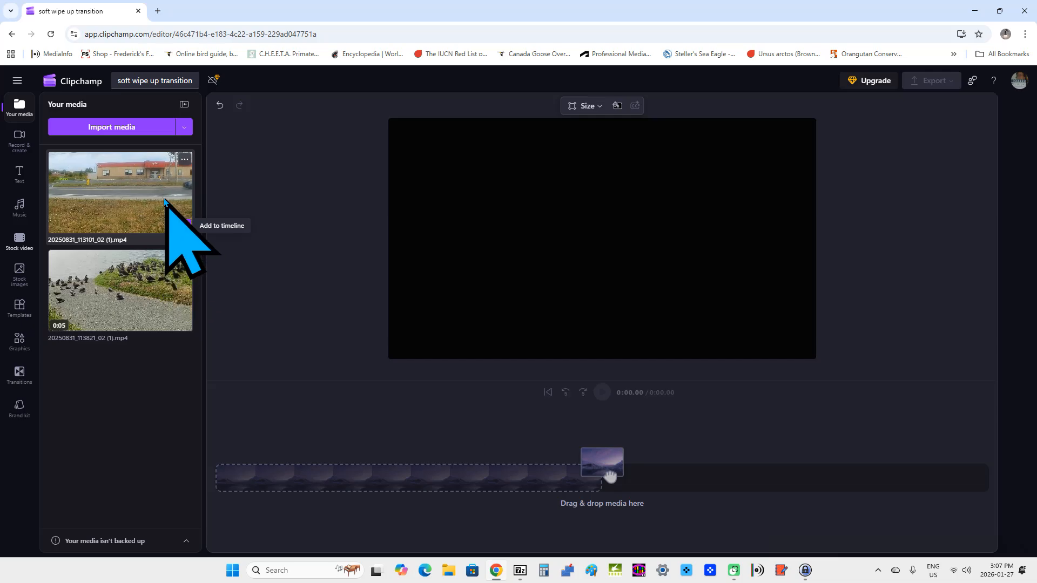
pyautogui.click(183, 226)
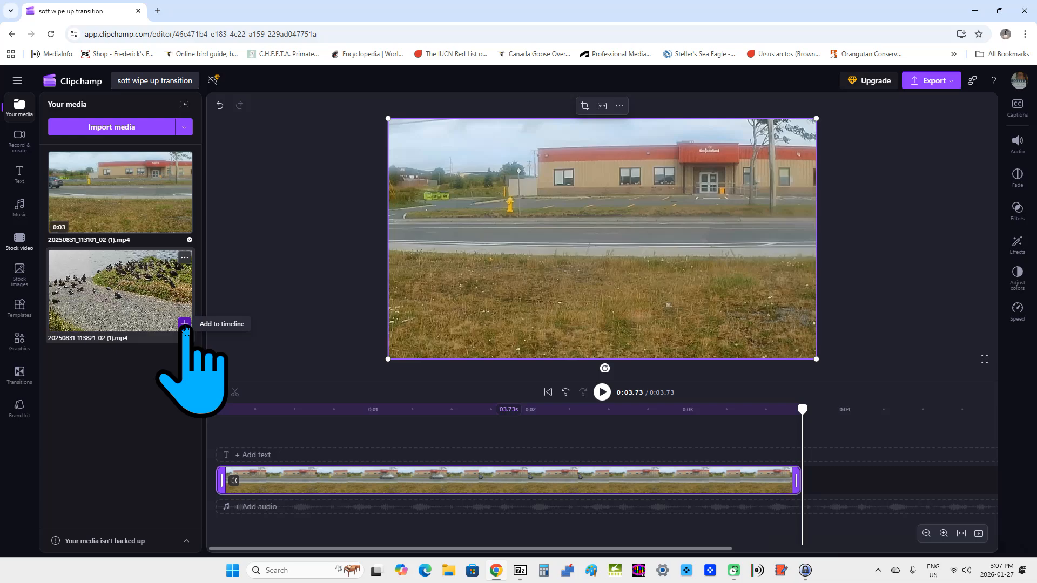
pyautogui.click(184, 324)
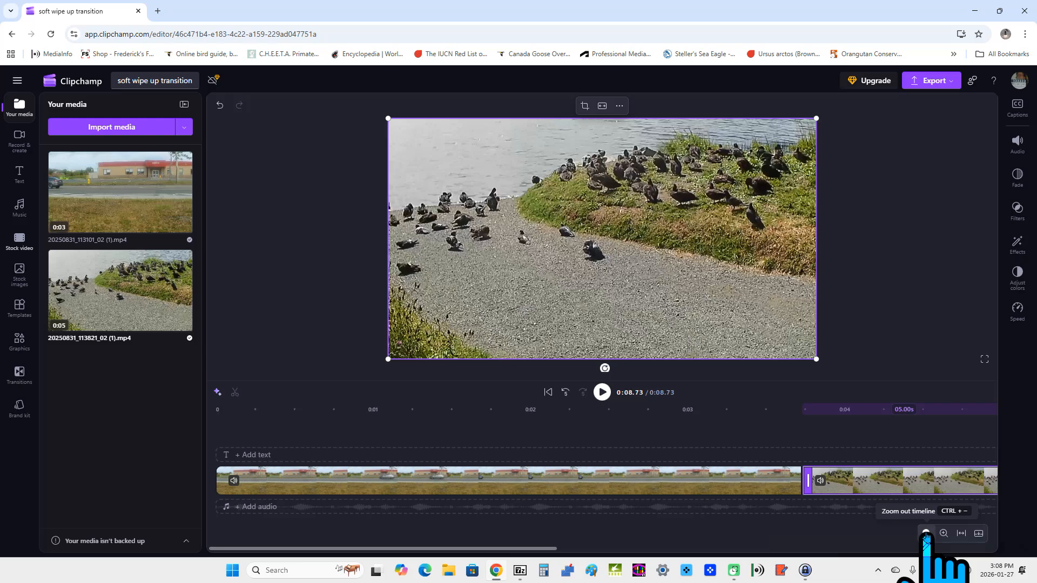
# - Play the two-clip sequence on the timeline from the start
pyautogui.click(926, 533)
pyautogui.click(926, 533)
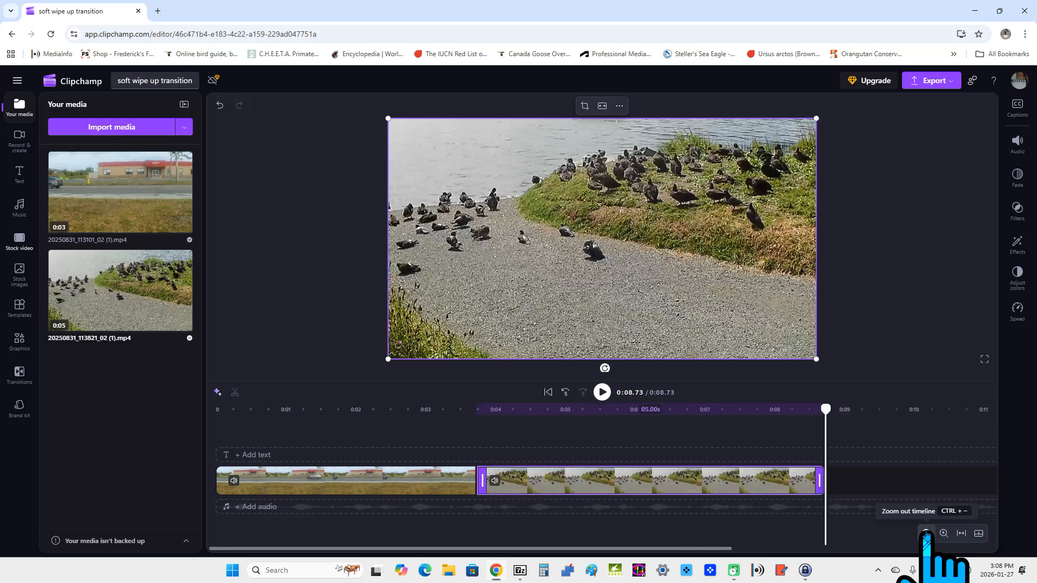
pyautogui.click(925, 534)
pyautogui.click(925, 533)
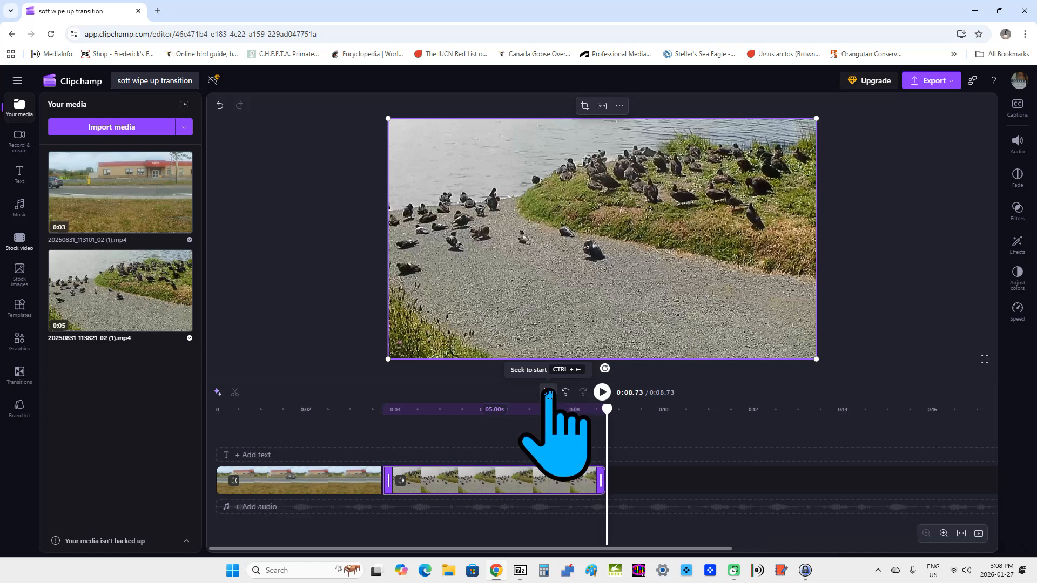
pyautogui.click(548, 393)
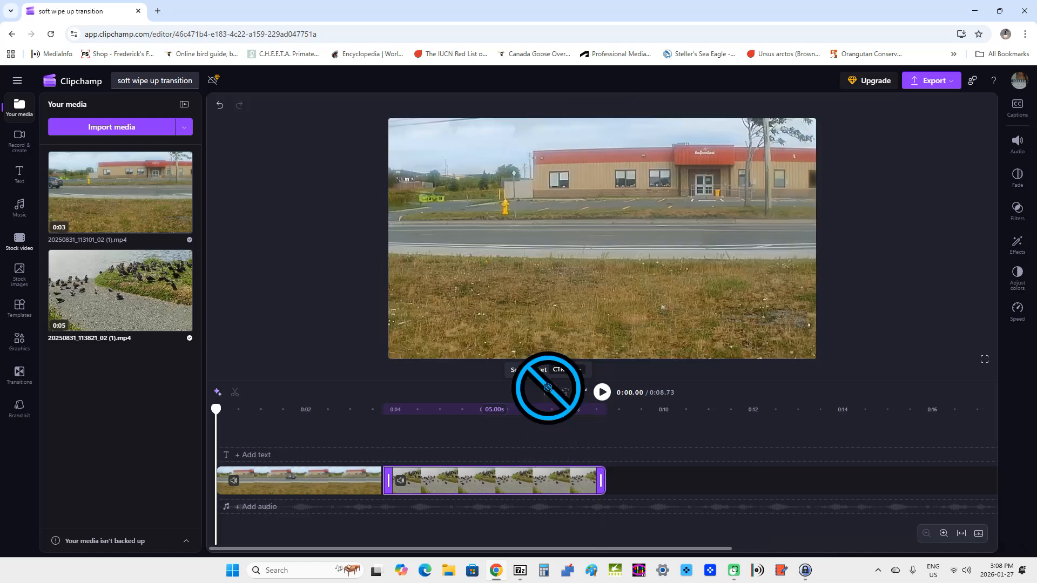
pyautogui.click(603, 393)
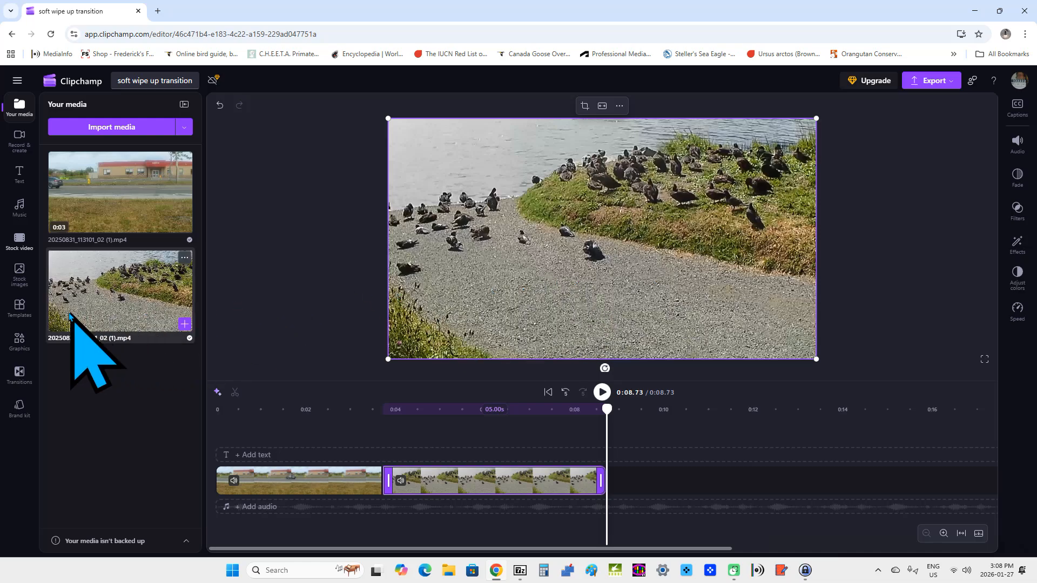
# - Insert the Soft wipe up transition between the two clips on the timeline
pyautogui.click(20, 378)
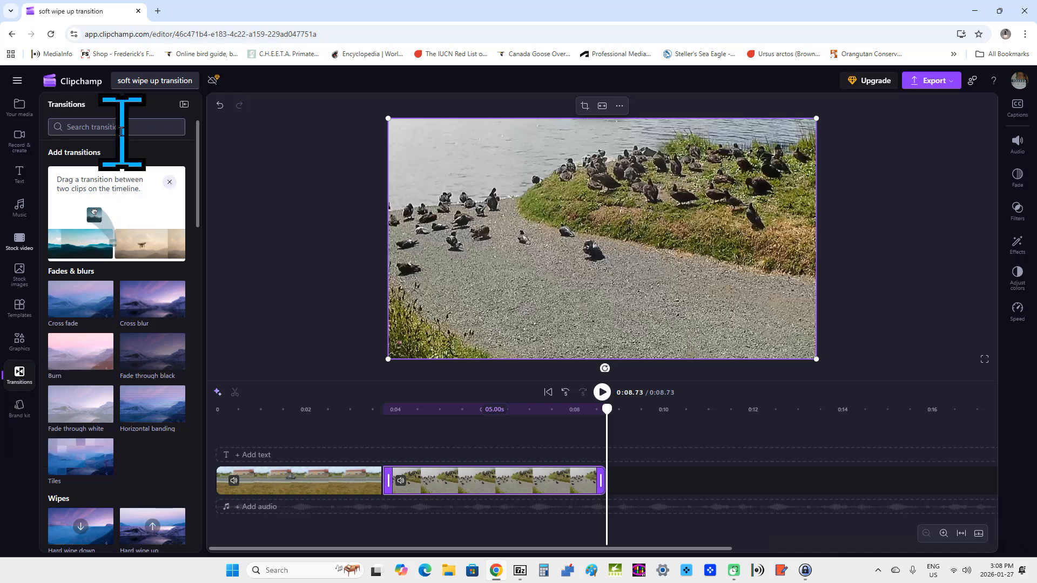
pyautogui.click(194, 182)
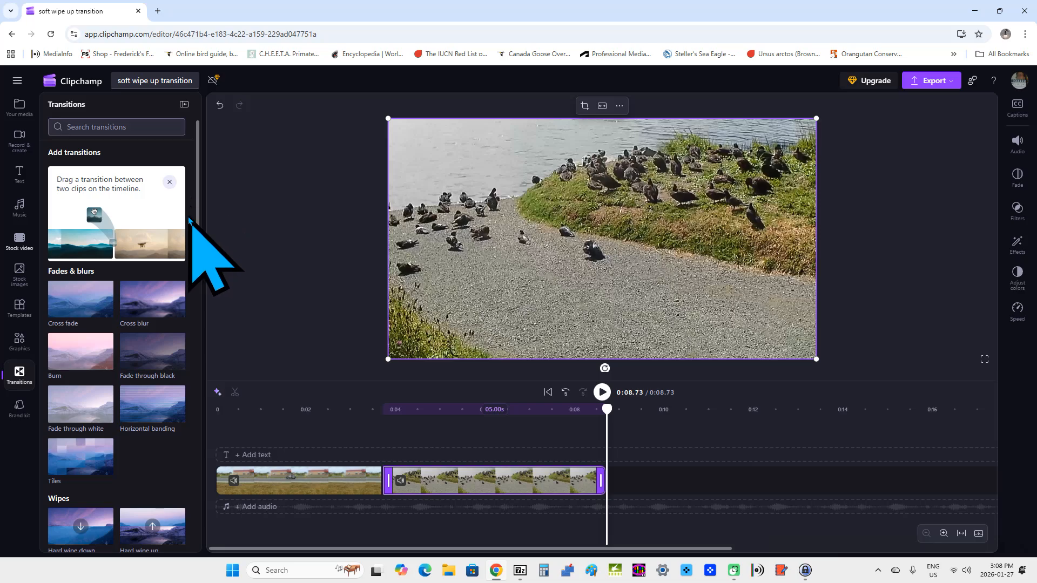
pyautogui.moveTo(193, 219); pyautogui.dragTo(195, 316)
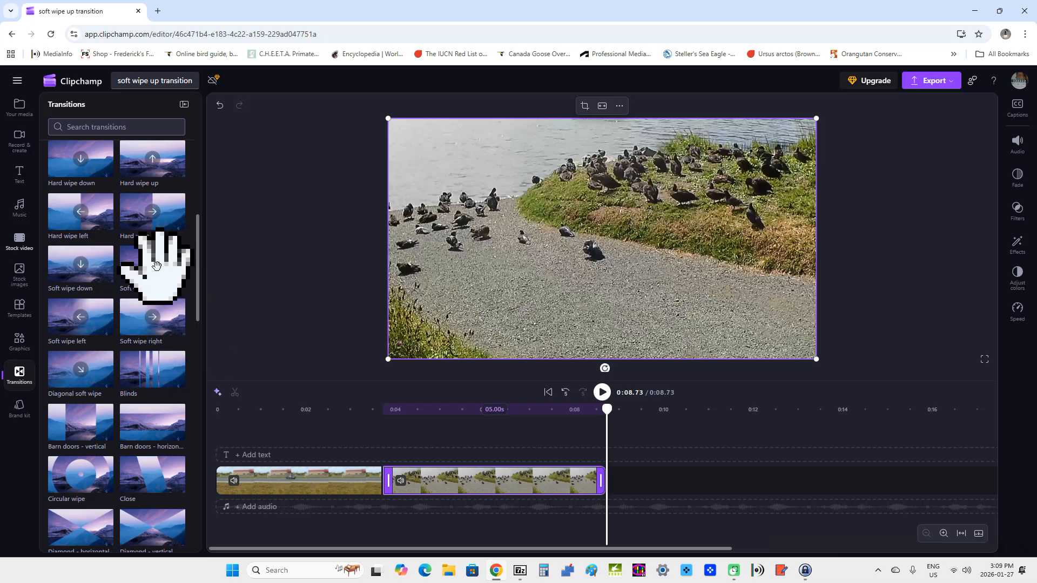
pyautogui.moveTo(149, 264); pyautogui.dragTo(381, 493)
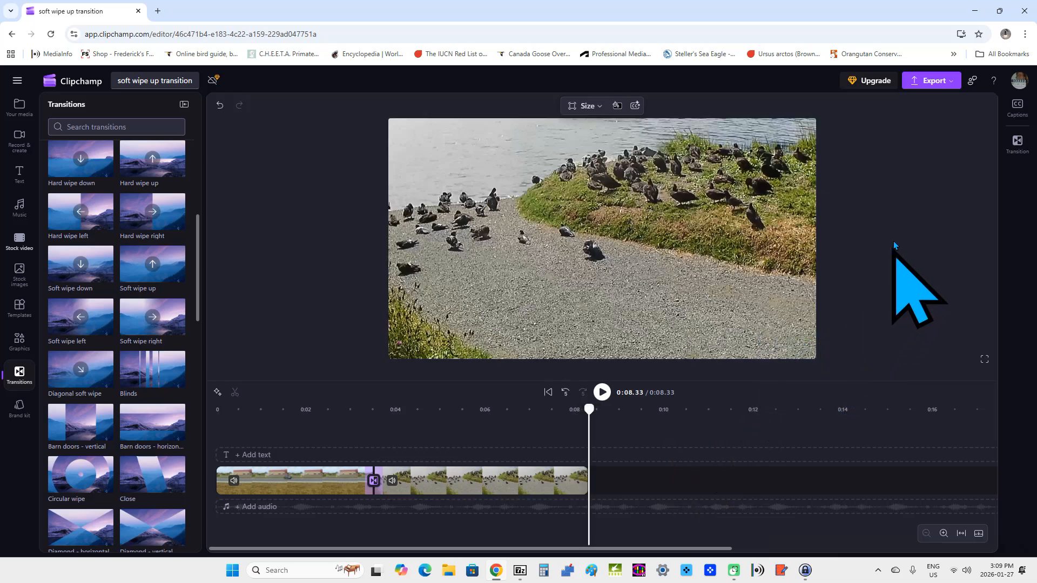
# - Export the video at 1080p and save it as "soft wipe up transition - Made with Clipchamp" in the soft wipe up transition folder
pyautogui.click(936, 85)
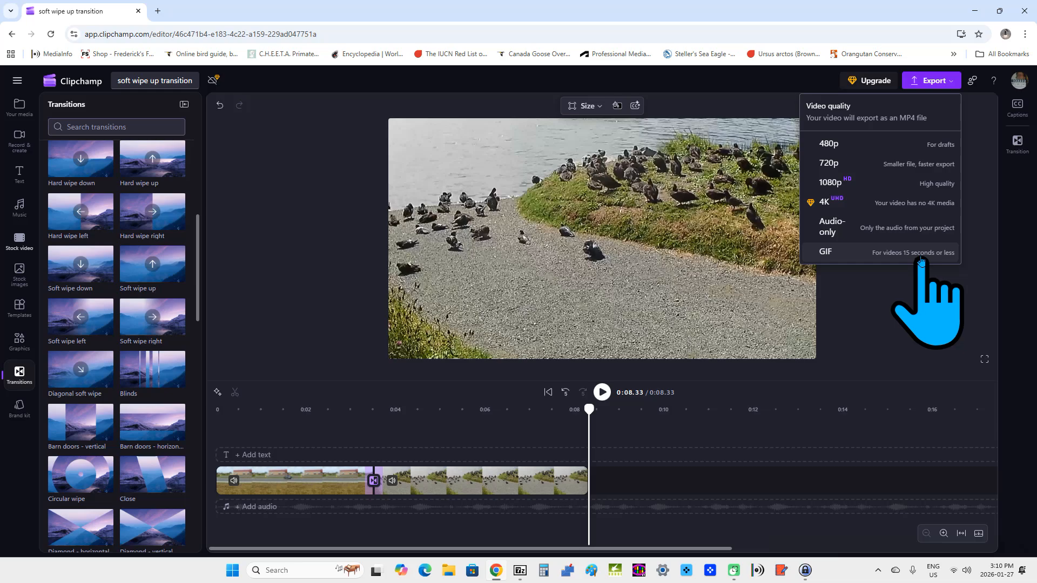
pyautogui.click(888, 185)
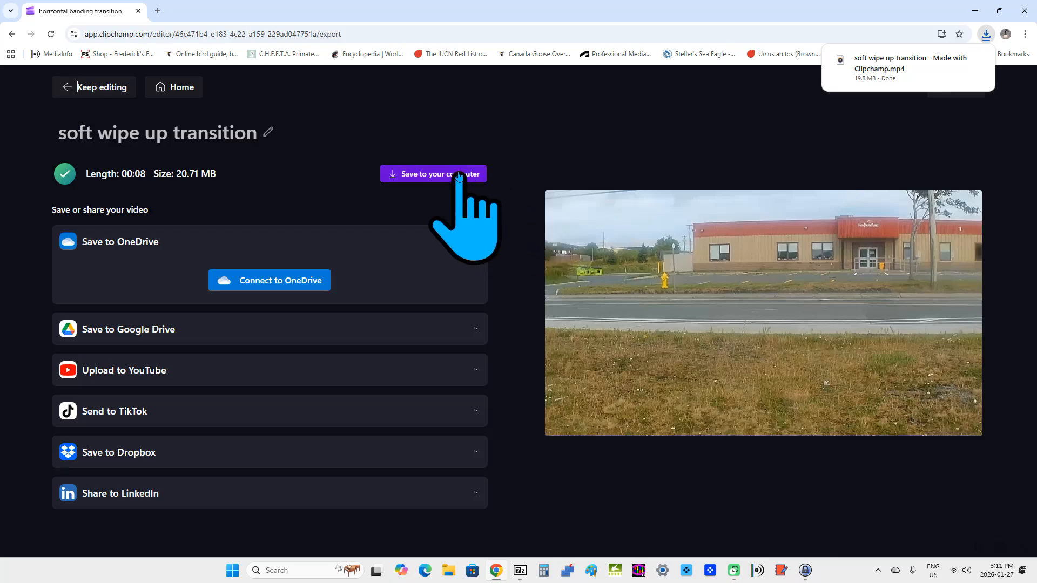
pyautogui.click(414, 180)
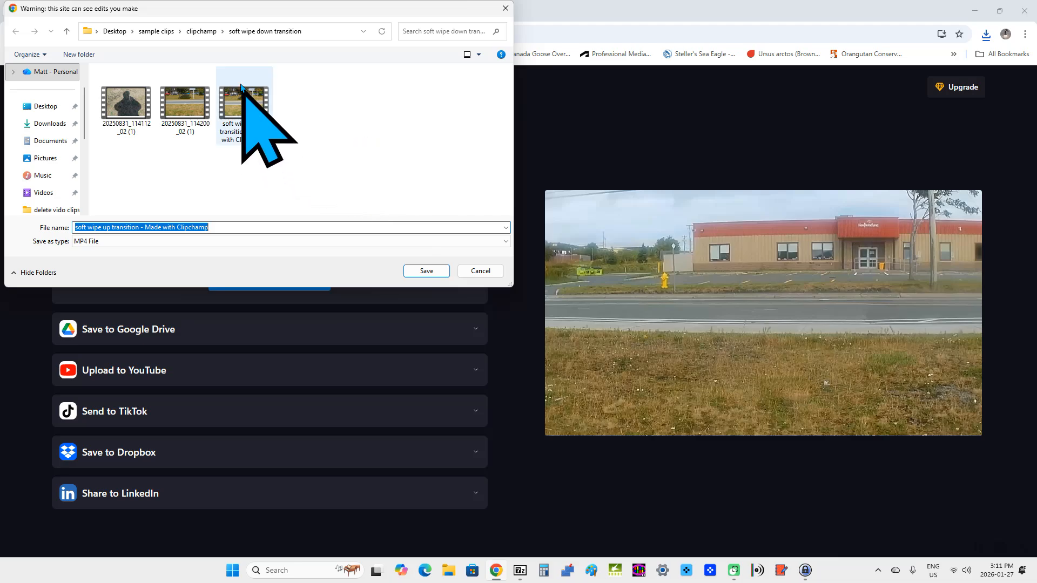
pyautogui.click(202, 31)
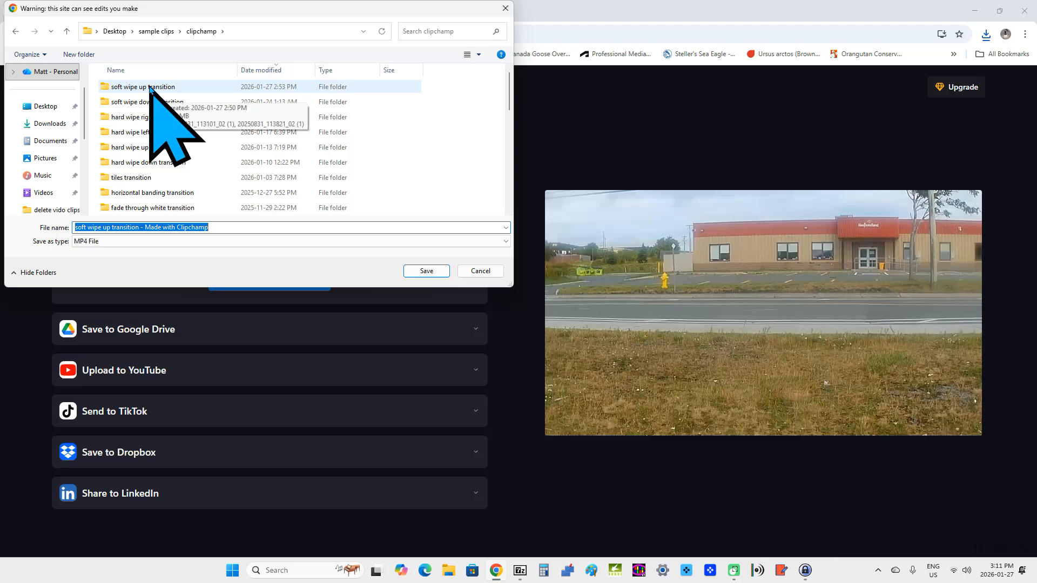
pyautogui.doubleClick(149, 88)
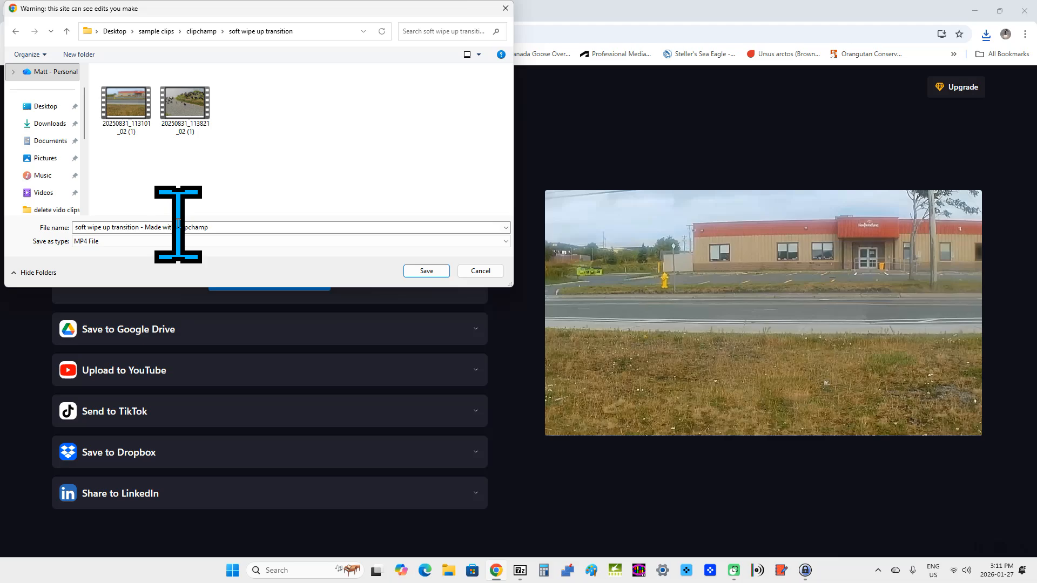
pyautogui.click(421, 275)
# - Switch to the desktop and open sample clips > clipchamp > soft wipe up transition in File Explorer to check the exported video
pyautogui.moveTo(639, 347)
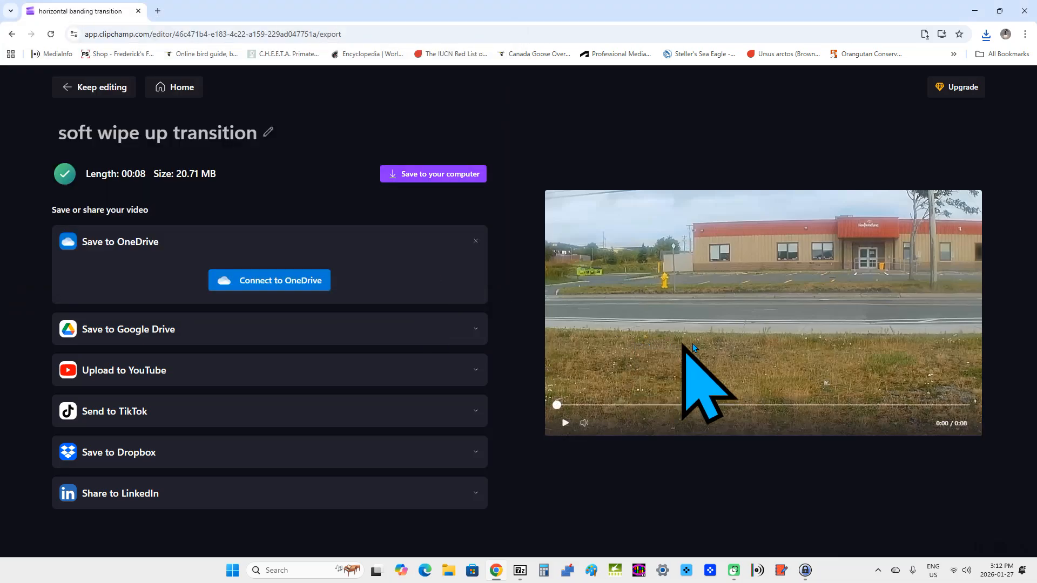
pyautogui.click(975, 10)
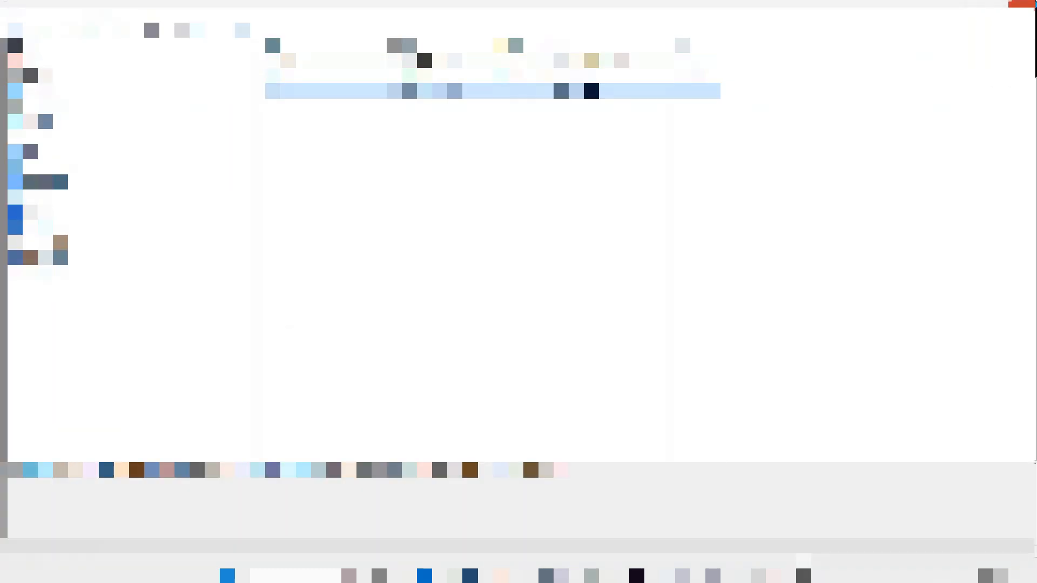
pyautogui.click(1022, 4)
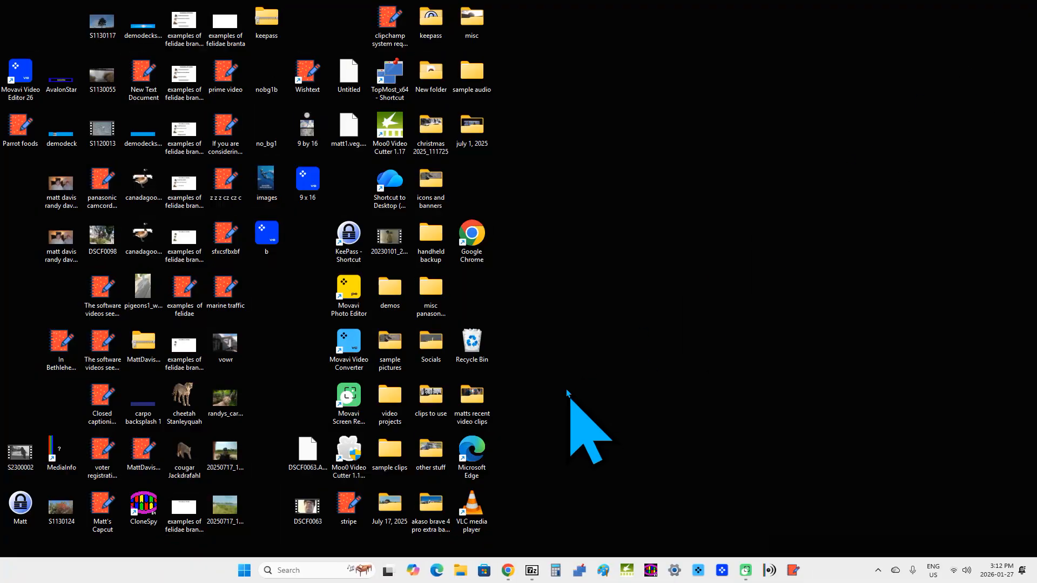
pyautogui.doubleClick(397, 456)
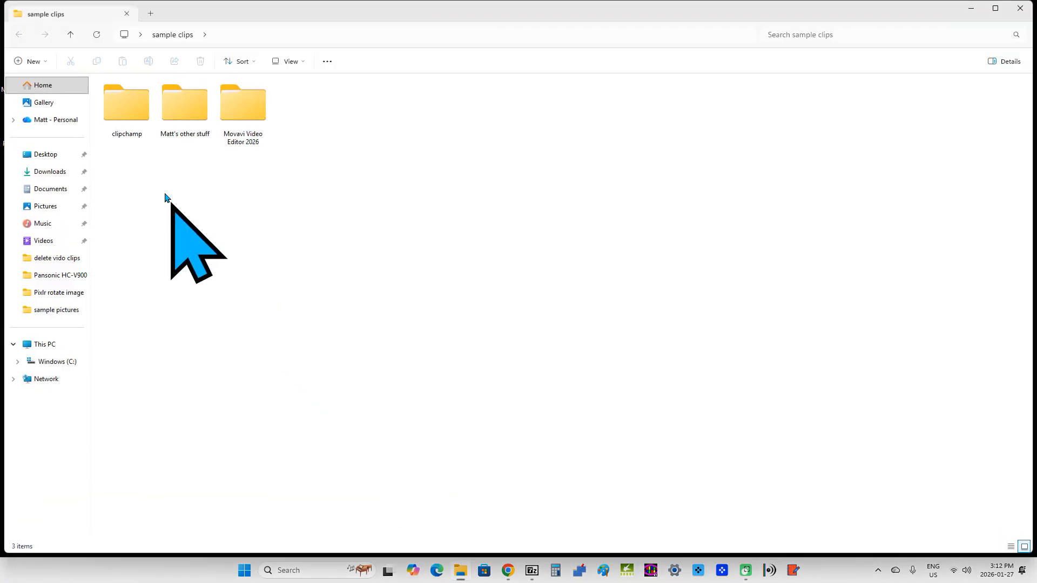
pyautogui.doubleClick(140, 129)
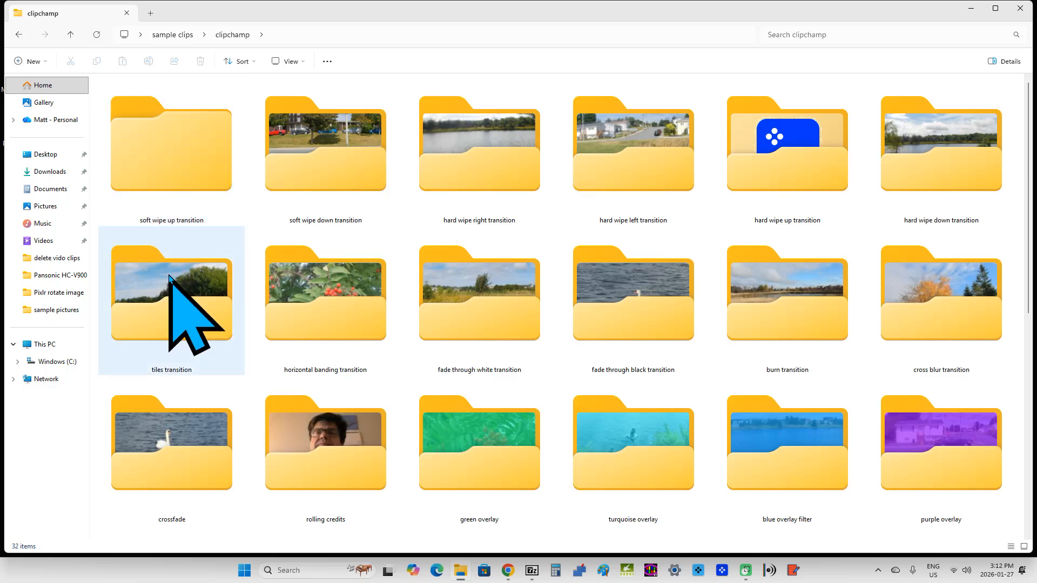
pyautogui.doubleClick(197, 135)
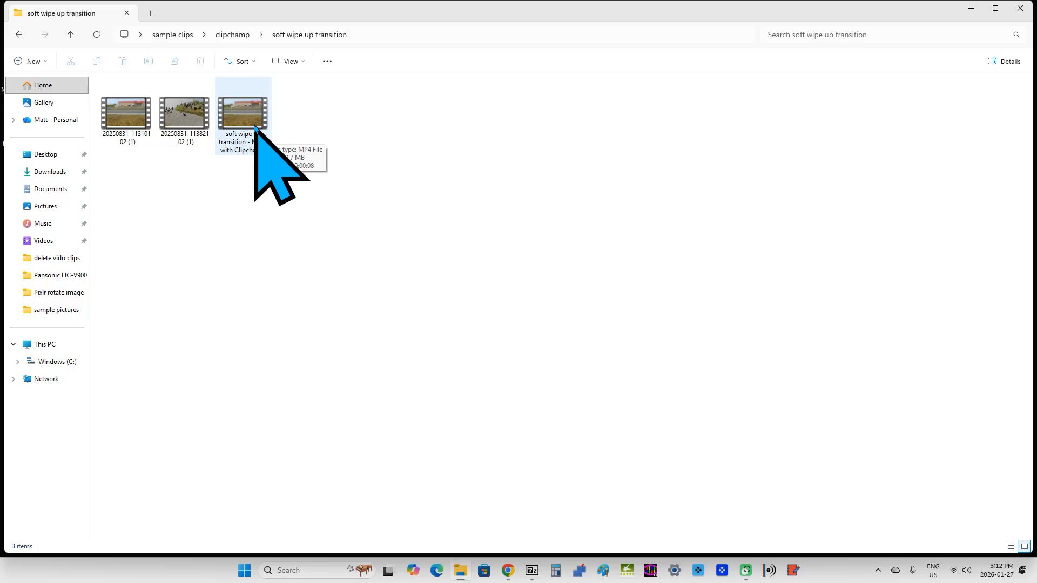
# - Play the exported "soft wipe up transition - Made with Clipchamp" video in full screen, then close the player and the File Explorer window
pyautogui.doubleClick(254, 128)
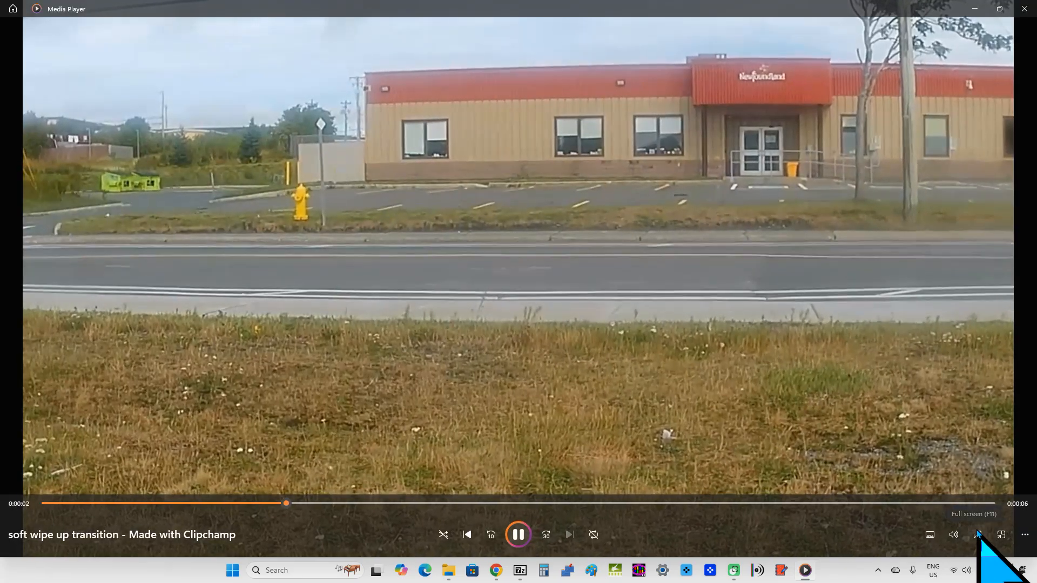
pyautogui.click(978, 535)
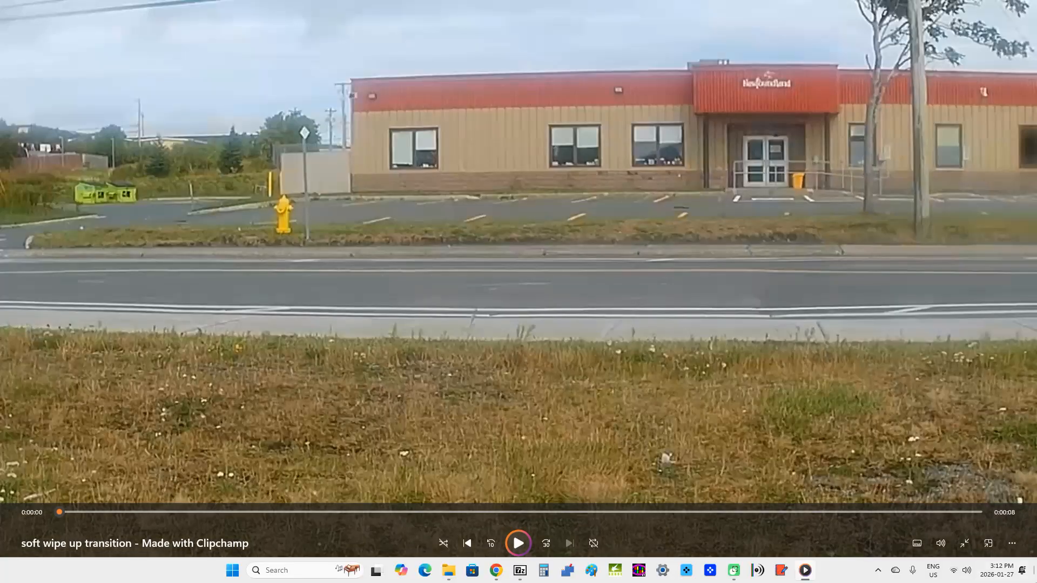
pyautogui.moveTo(1035, 2)
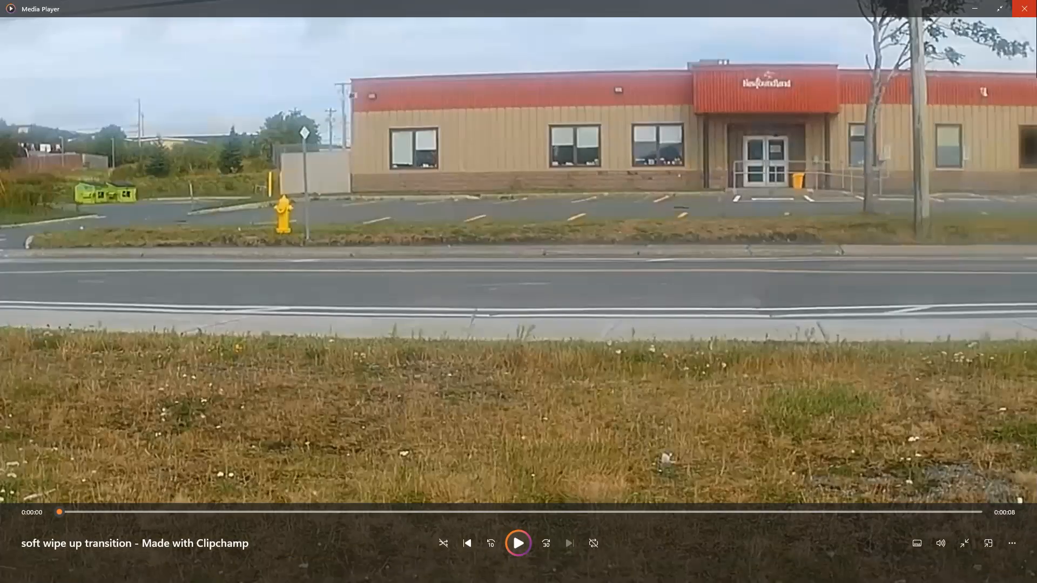
pyautogui.click(1024, 9)
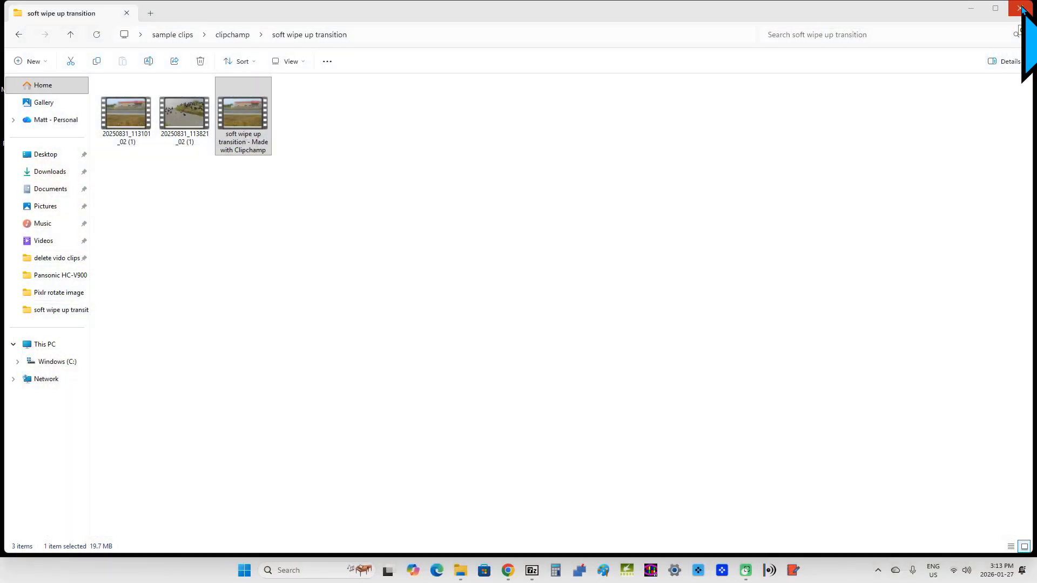
pyautogui.click(1022, 9)
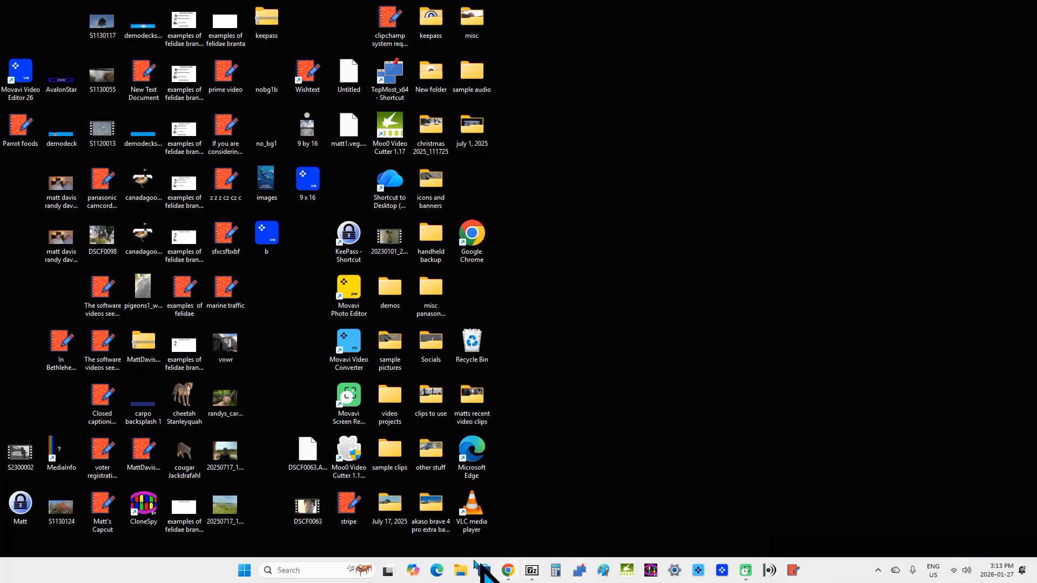
# - Switch back to Clipchamp in Chrome and return from the export page to editing the project
pyautogui.click(508, 575)
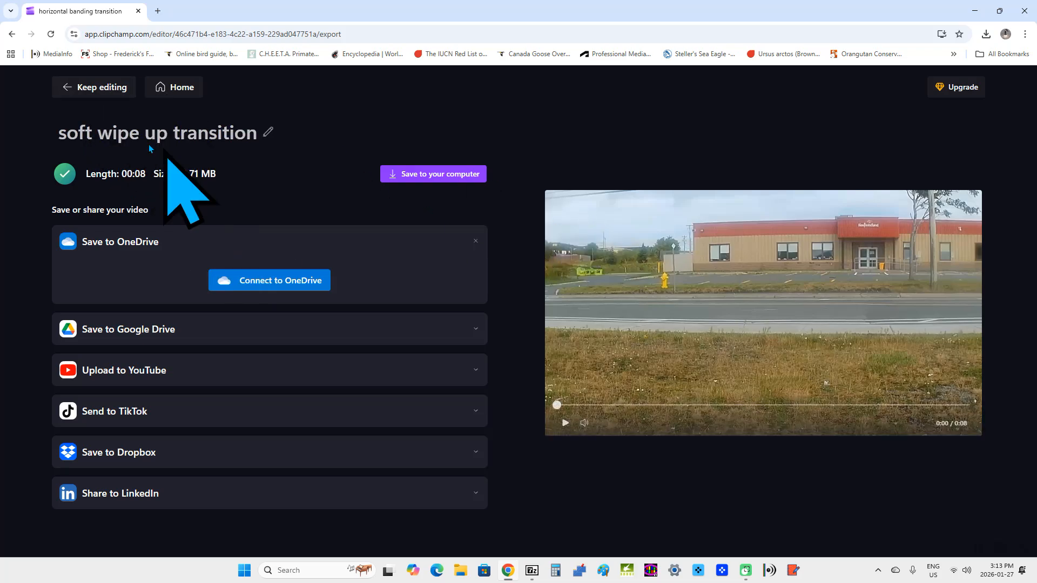
pyautogui.click(102, 86)
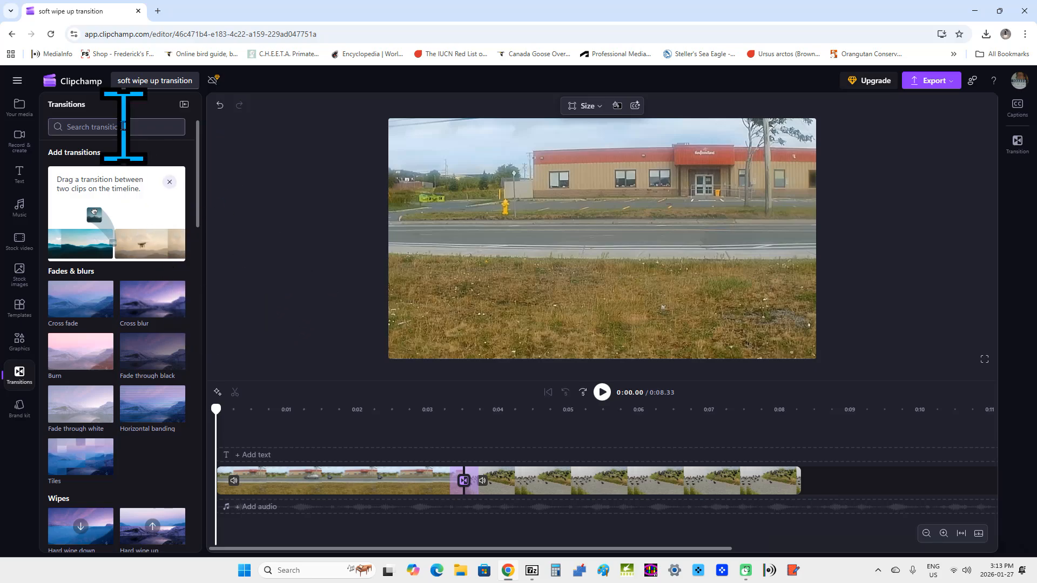
# - Go to the Clipchamp home page and reopen the "soft wipe up transition" project from Your videos
pyautogui.click(77, 85)
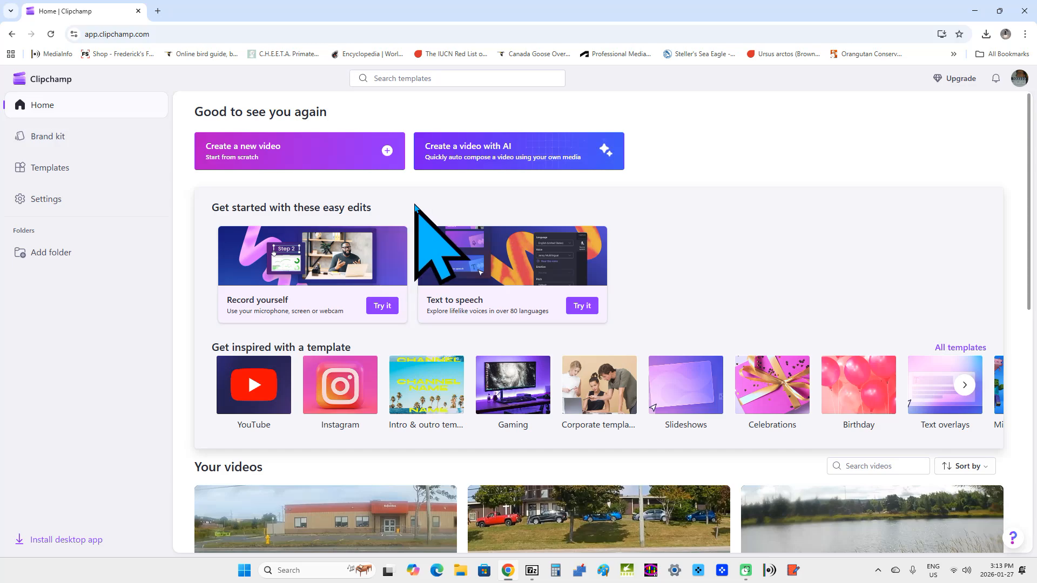
pyautogui.scroll(-5, 429, 231)
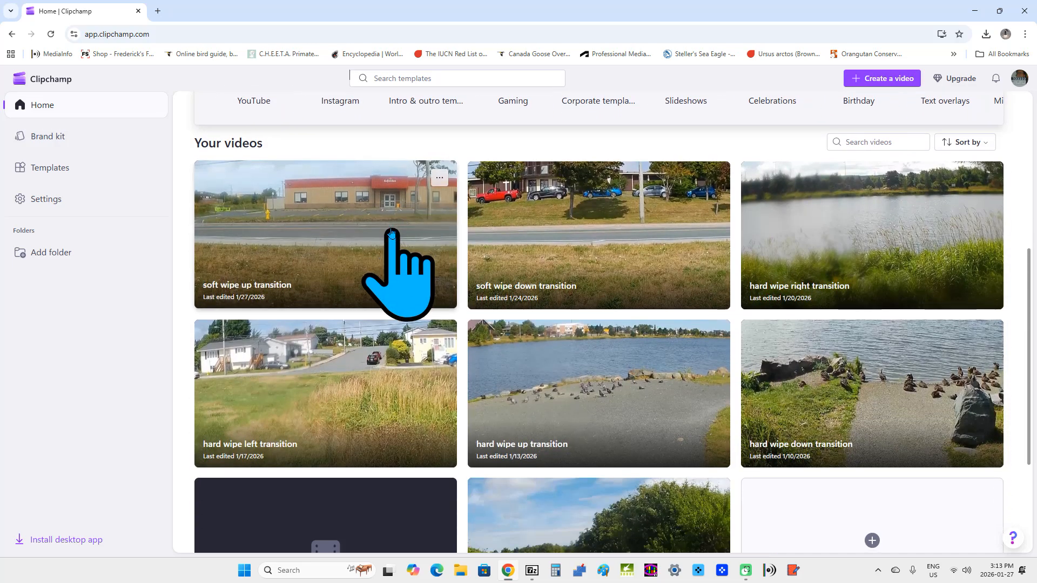
pyautogui.click(350, 244)
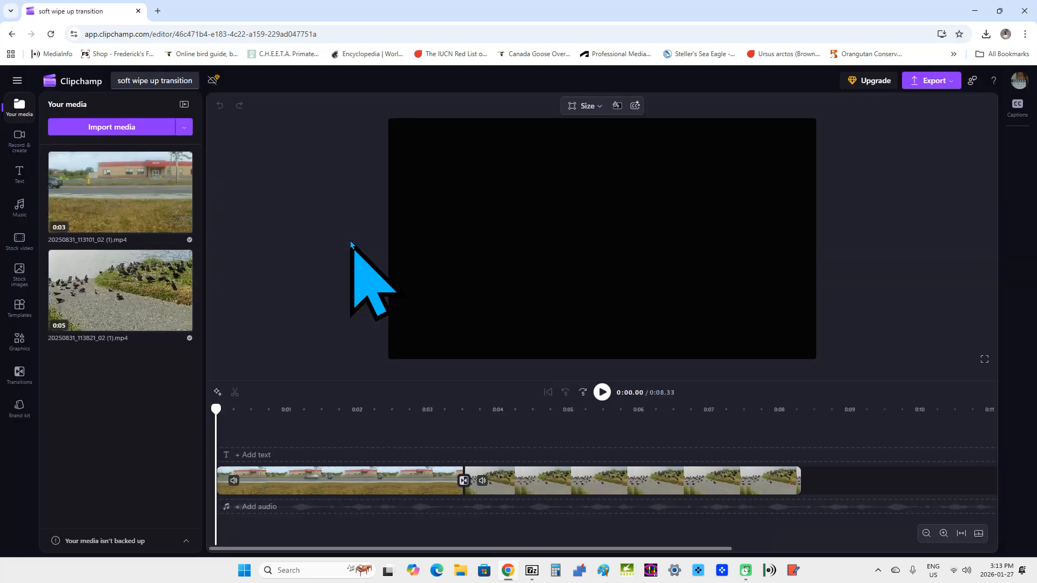